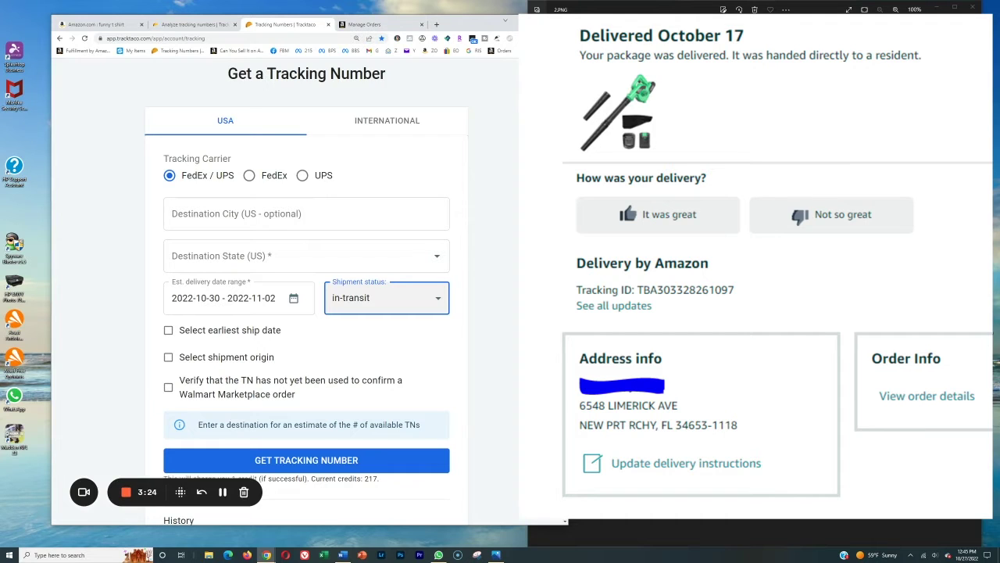
Step: Enter destination city New Prt Rchy and state FL (Florida), then open the delivery date range
click(373, 219)
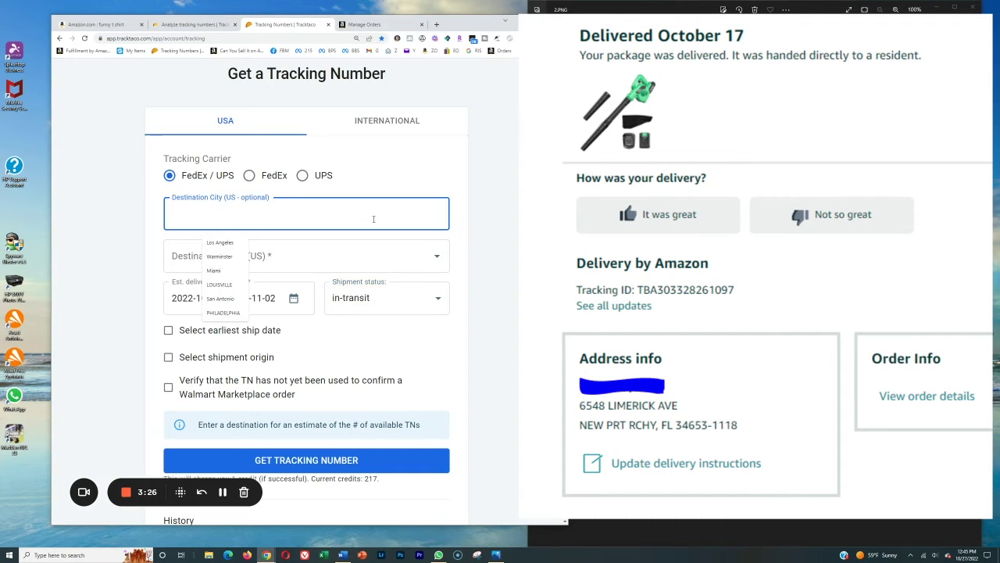
text(New Prt)
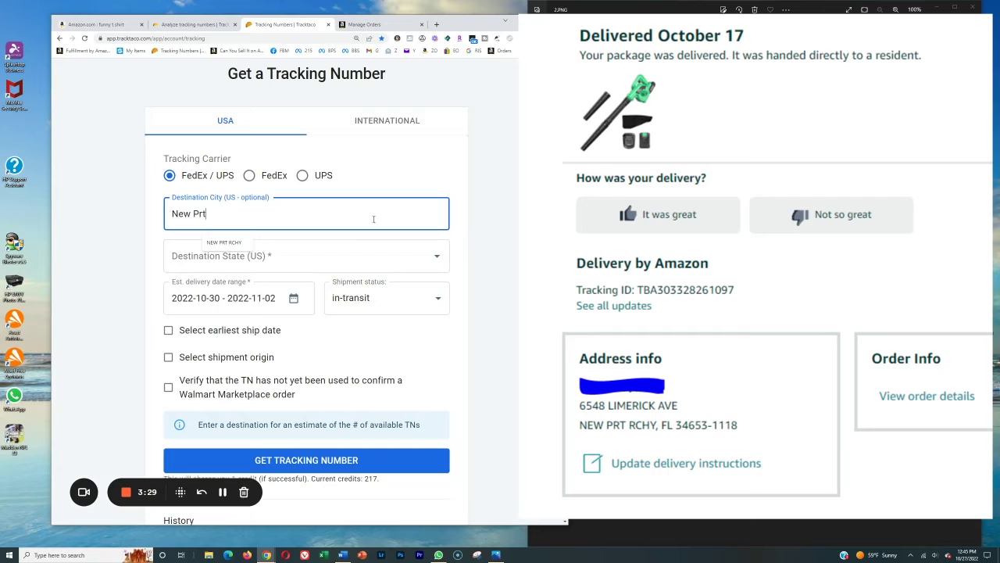
text( Rchy)
click(231, 253)
text(FL)
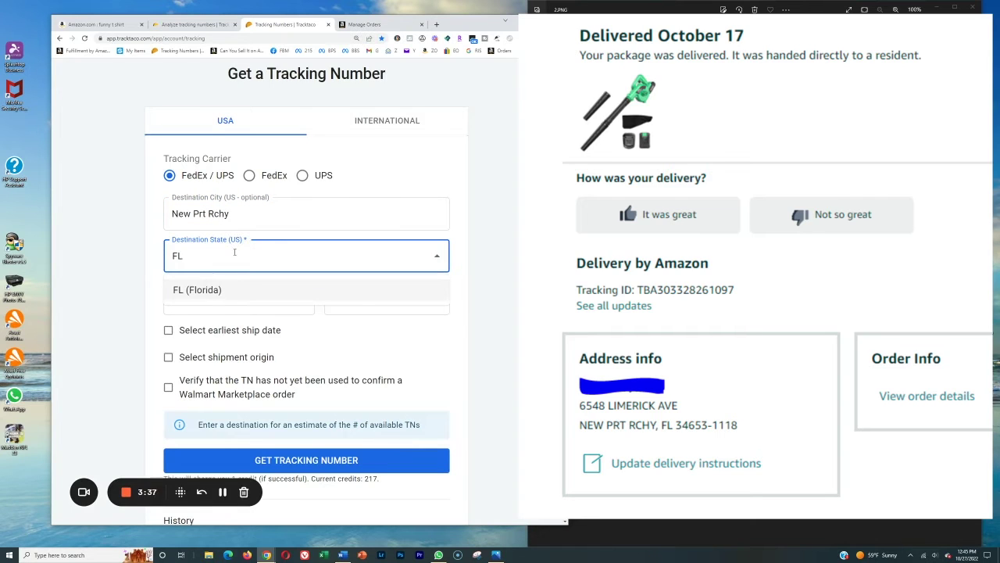
key(Tab)
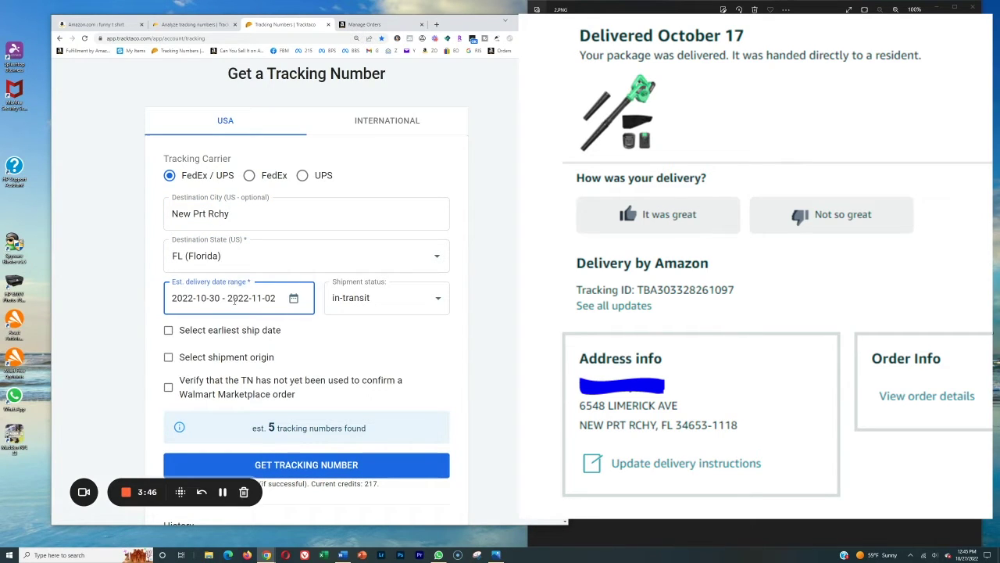
click(233, 301)
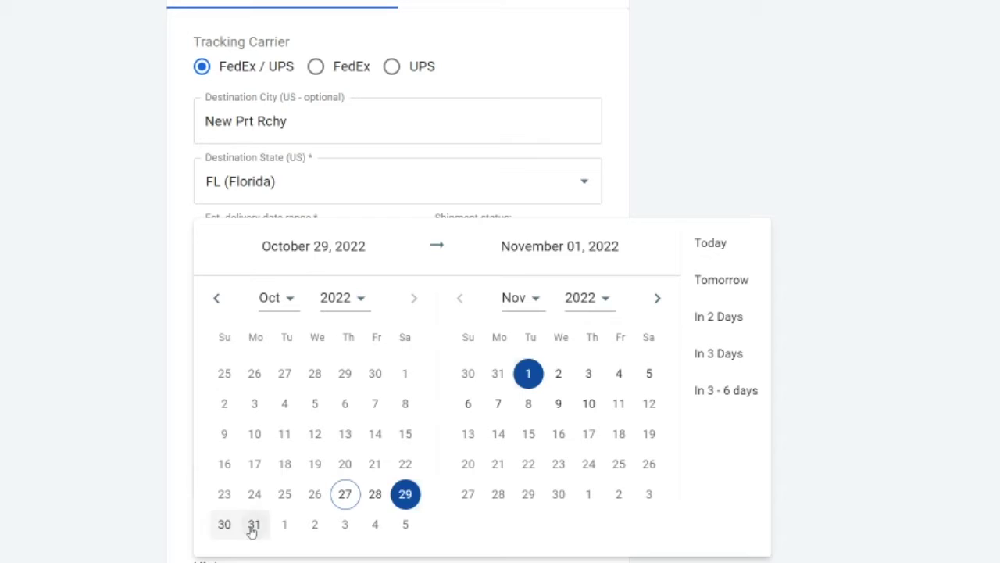
Step: Pick an Oct 31 to Nov 1 delivery range and check the estimate of 4 tracking numbers
click(254, 524)
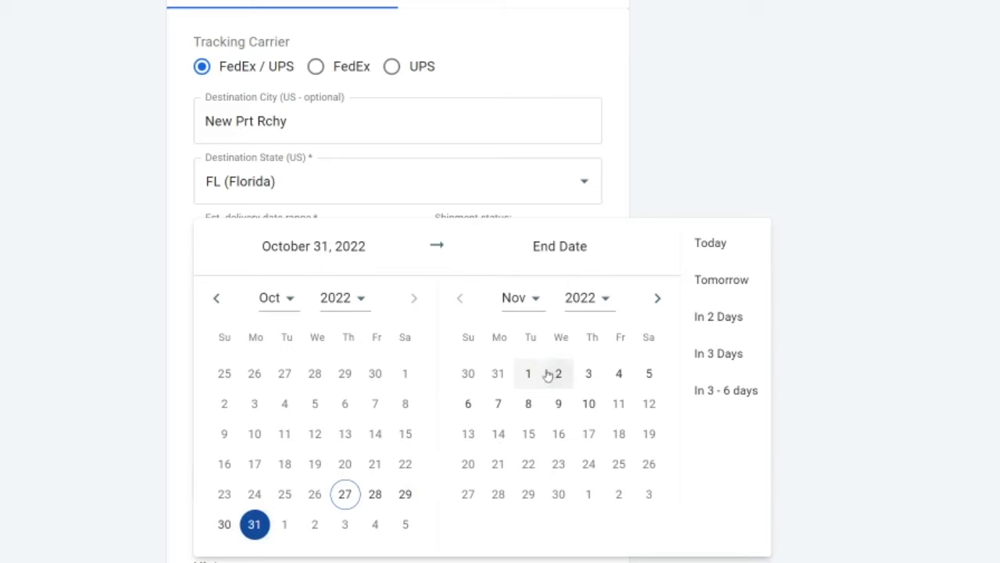
click(530, 378)
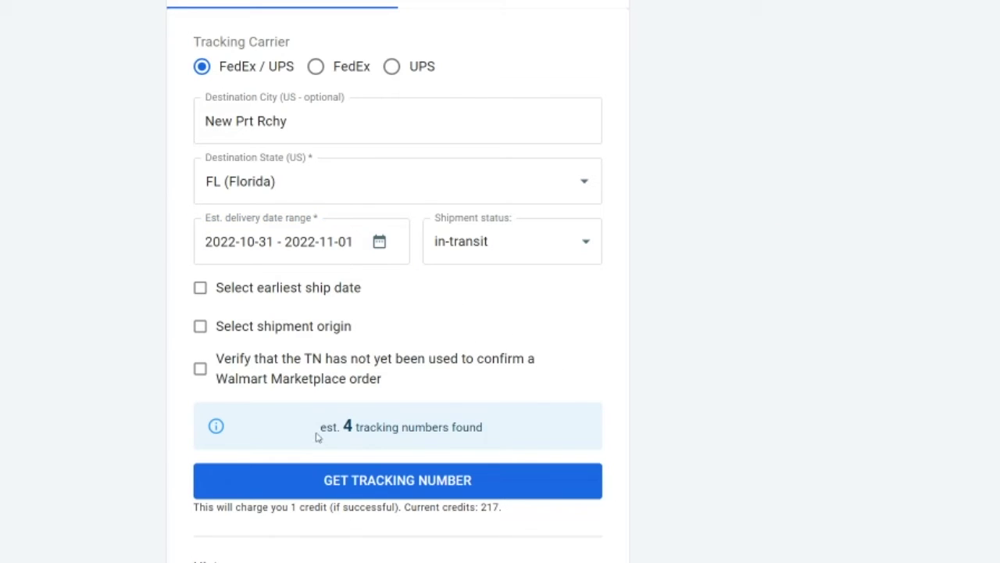
drag(315, 438, 495, 433)
click(500, 434)
Step: Try a wider Oct 29 to Nov 10 delivery range to refresh the estimate
click(329, 242)
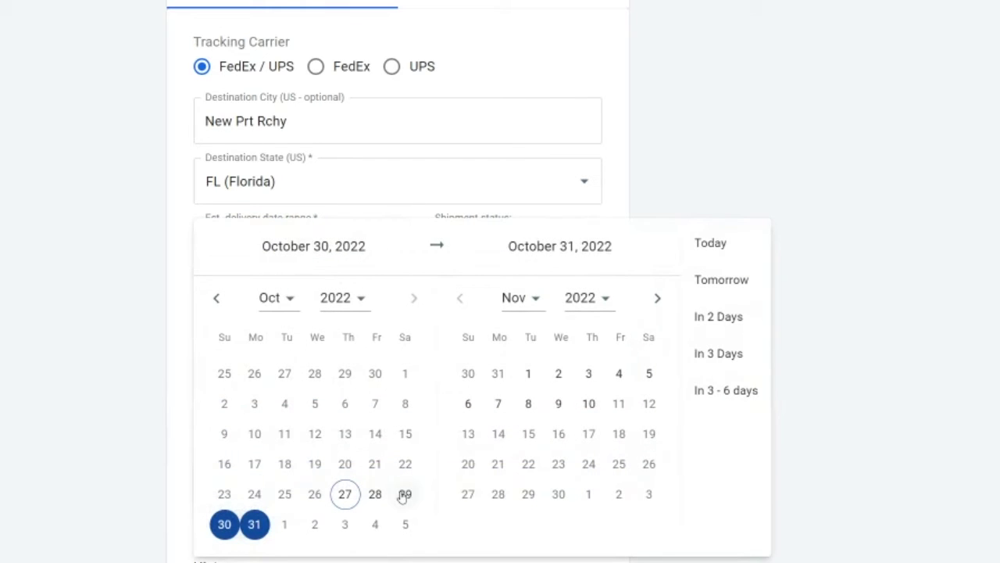
click(405, 494)
click(590, 404)
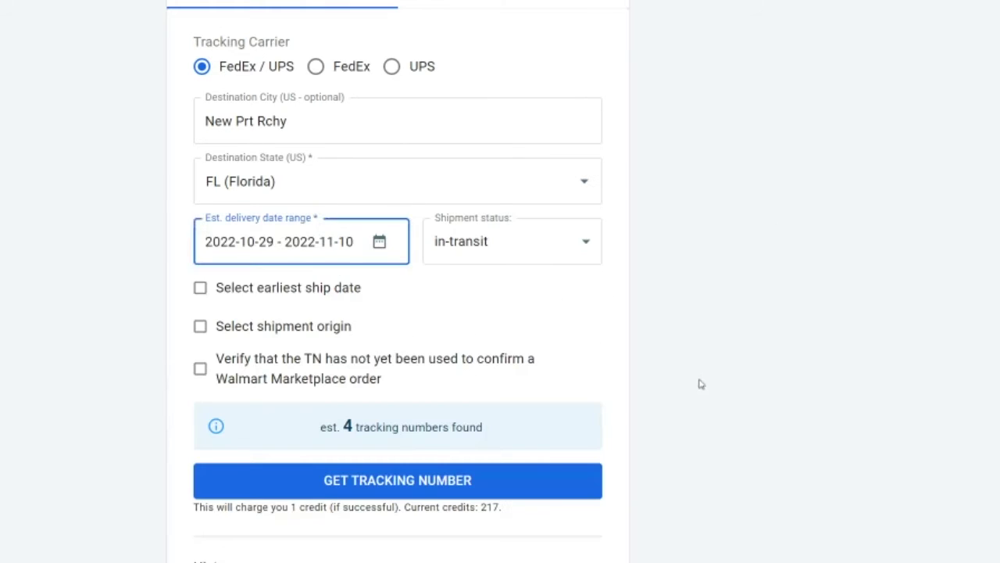
click(701, 384)
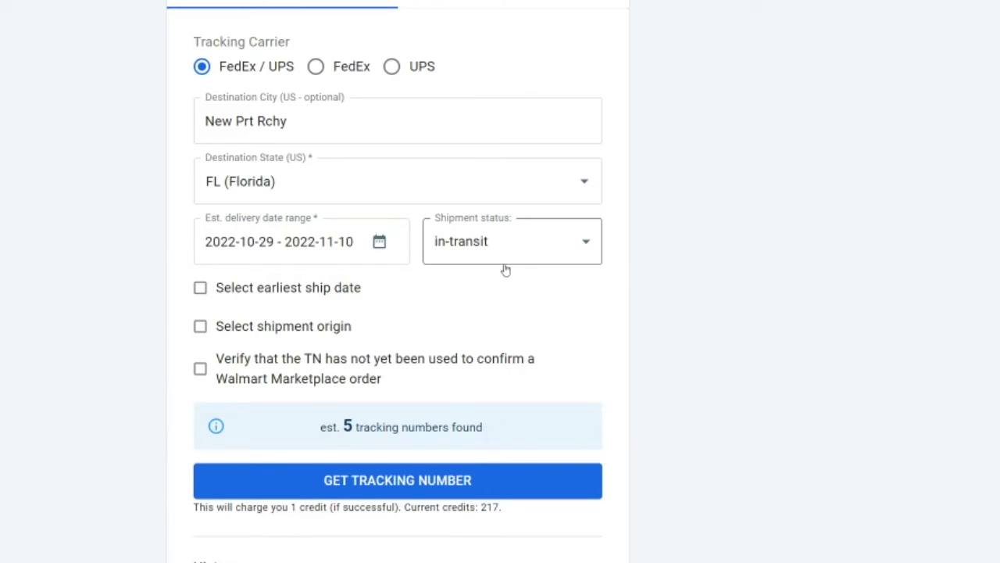
Step: Test miami as the destination city, then restore New Prt Rchy
click(233, 118)
key(ctrl+a)
text(mia)
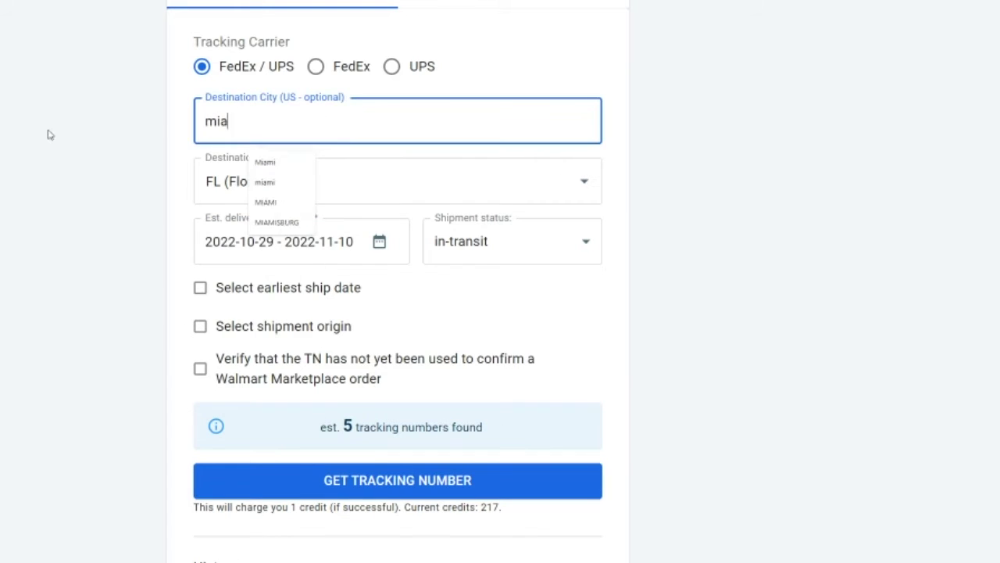
text(mi)
click(49, 135)
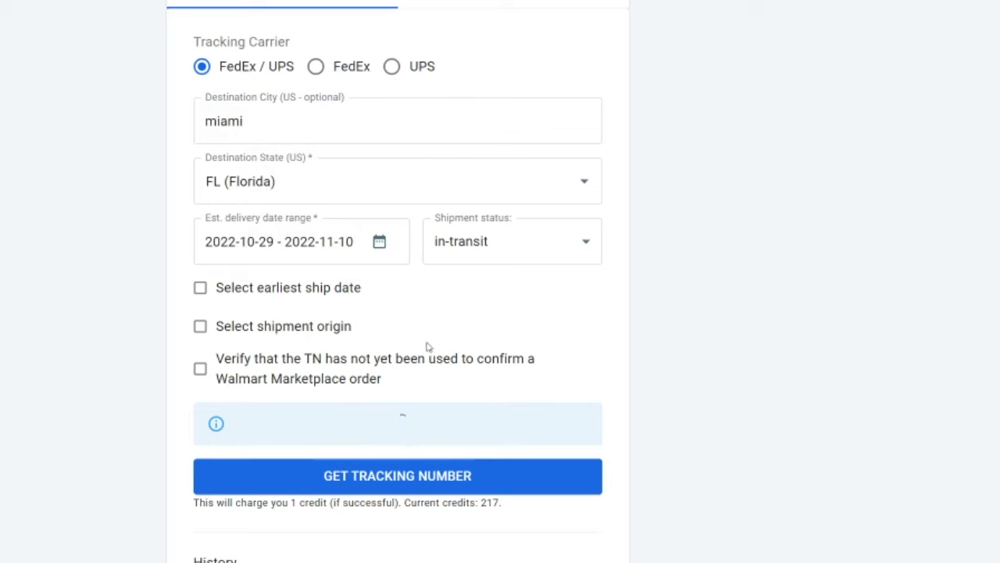
click(313, 121)
key(ctrl+z)
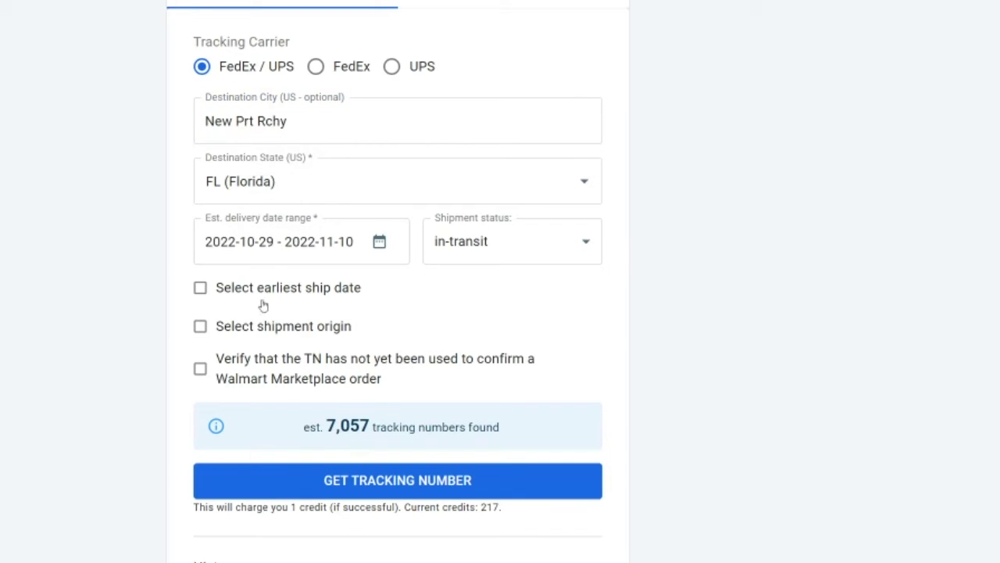
Step: Reset the delivery range to Oct 31 to Nov 1 and request a tracking number
click(313, 242)
click(253, 524)
click(528, 373)
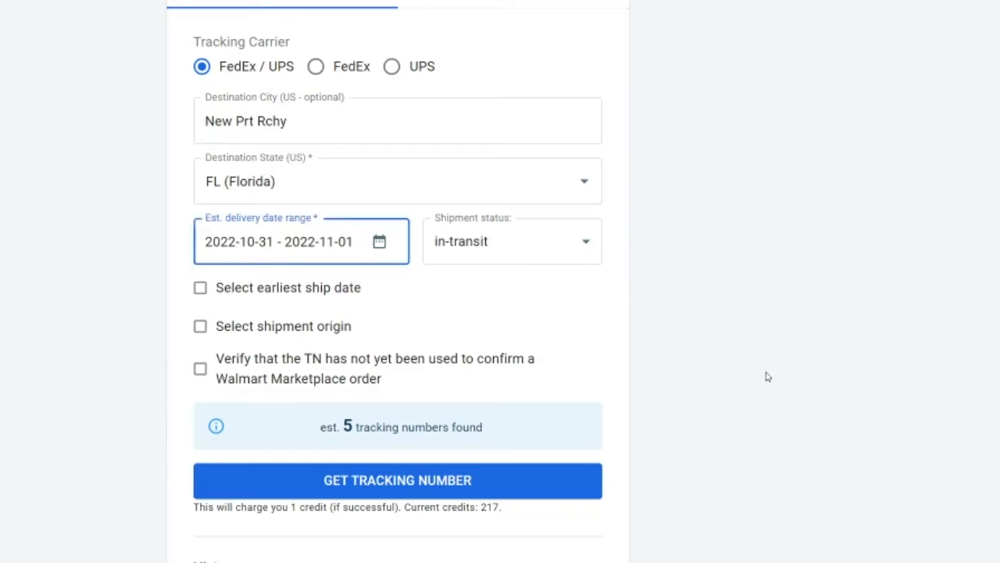
click(475, 482)
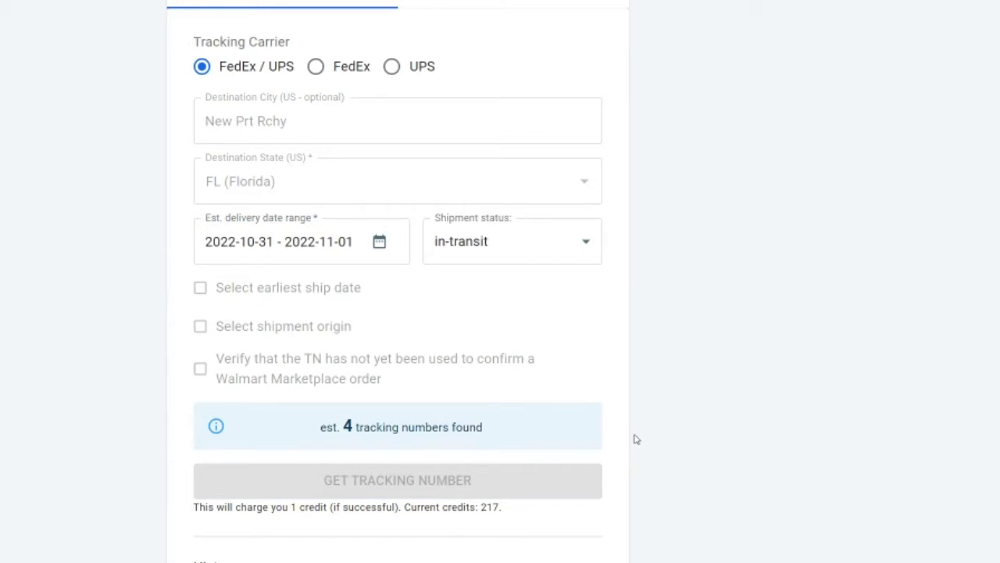
scroll(625, 458, down, 3)
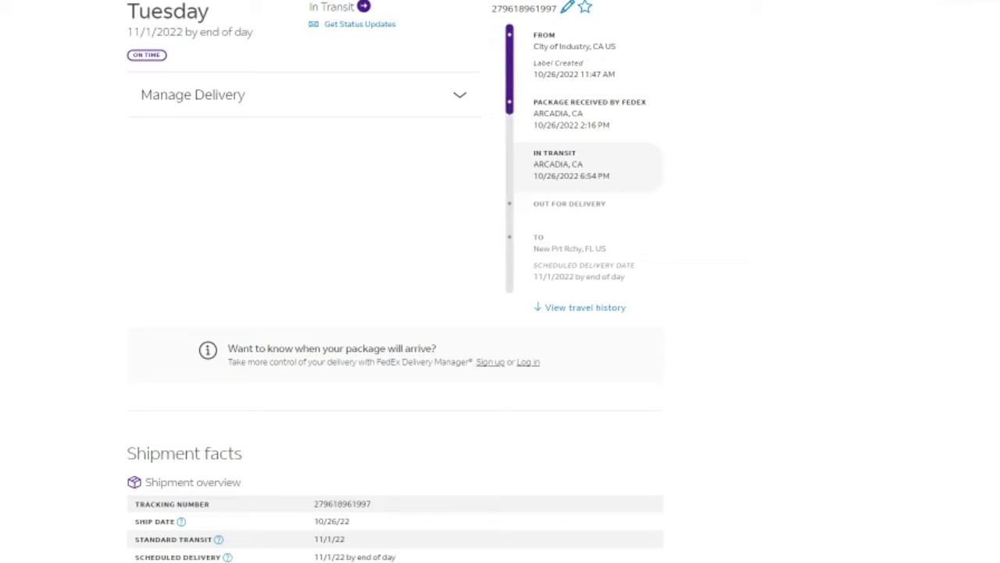
Step: Check the scheduled delivery date 11/1/2022 on the FedEx tracking page
drag(128, 32, 255, 32)
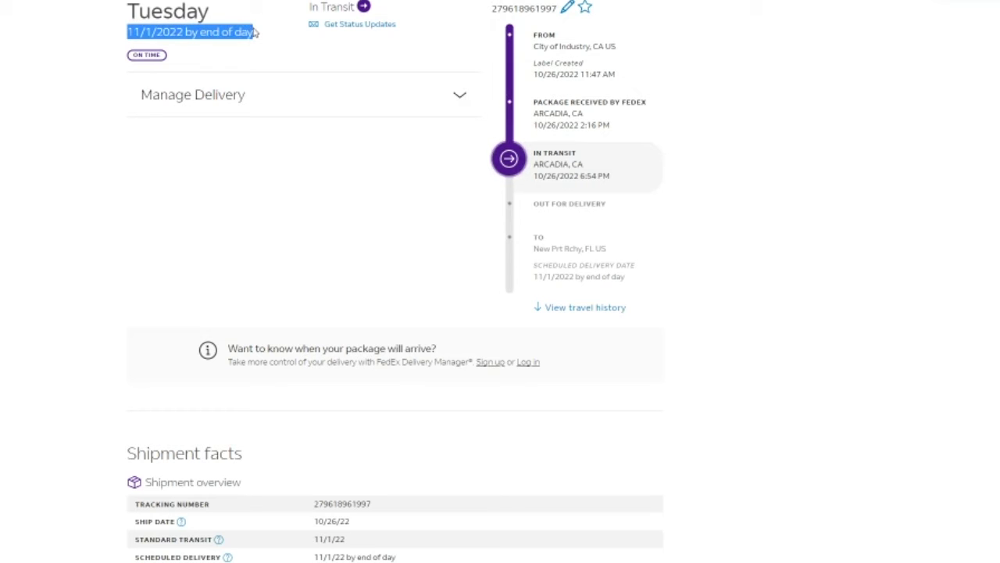
click(258, 32)
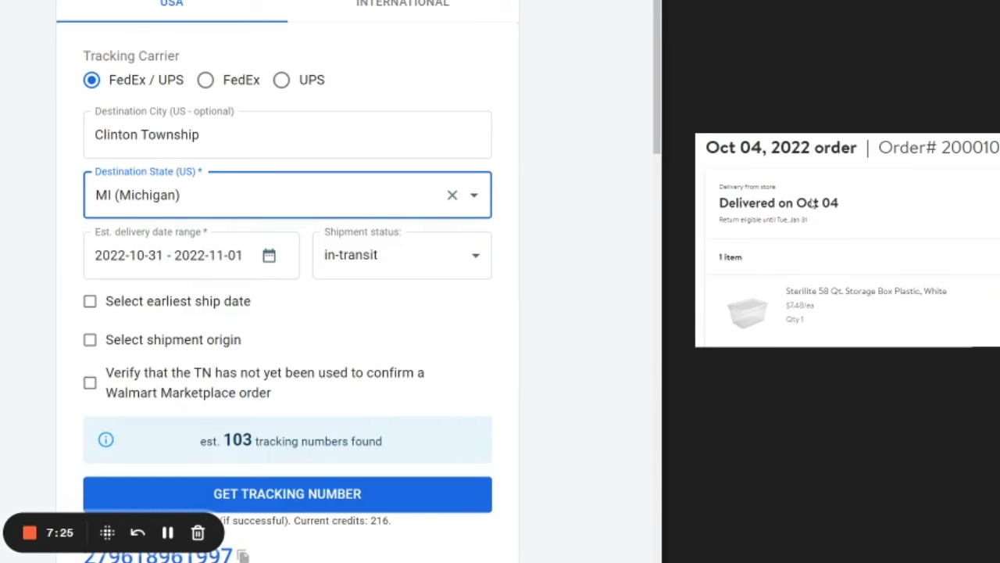
Step: Set shipment status to delivered and adjust the delivered date range, keeping the existing window
click(397, 270)
click(345, 299)
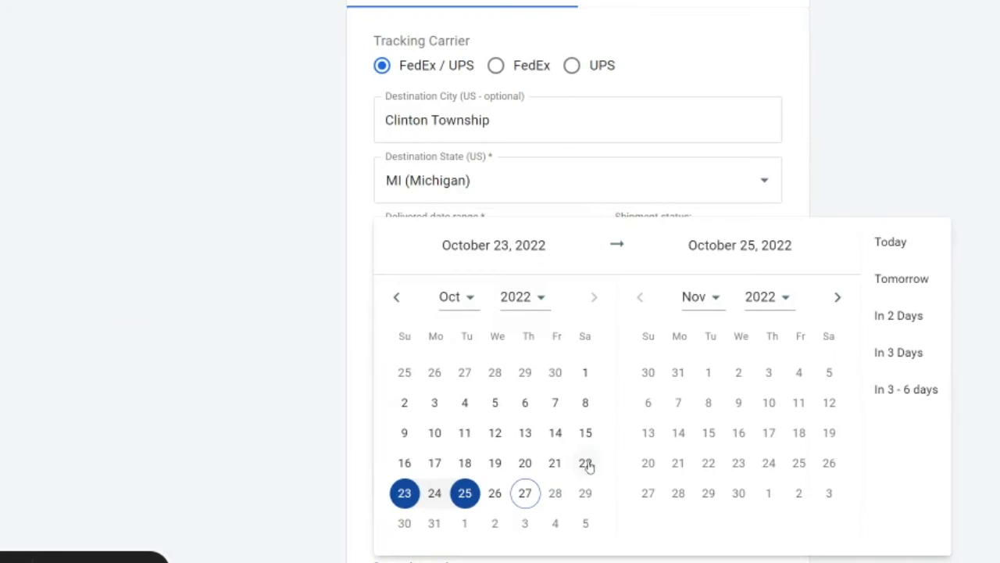
click(522, 498)
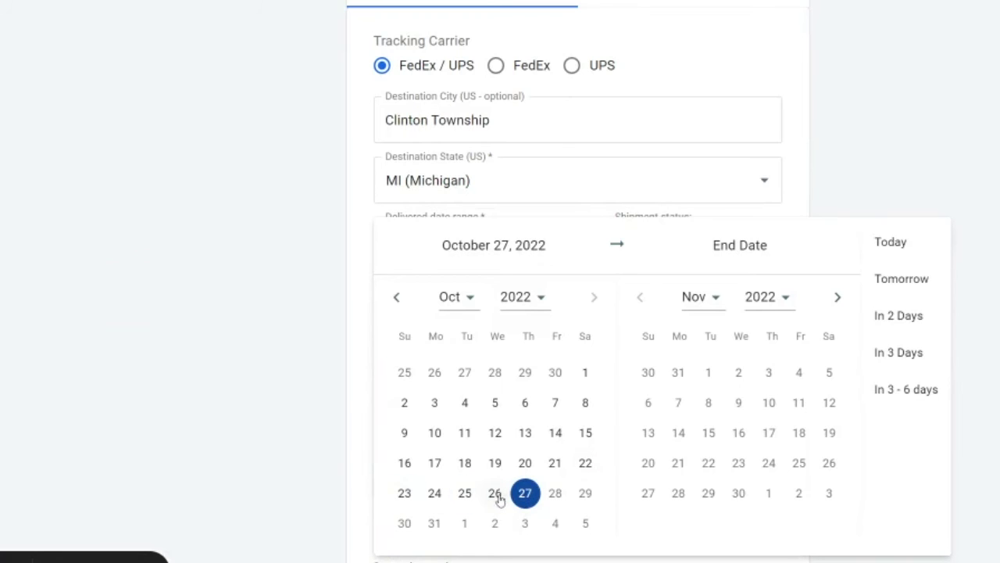
click(497, 498)
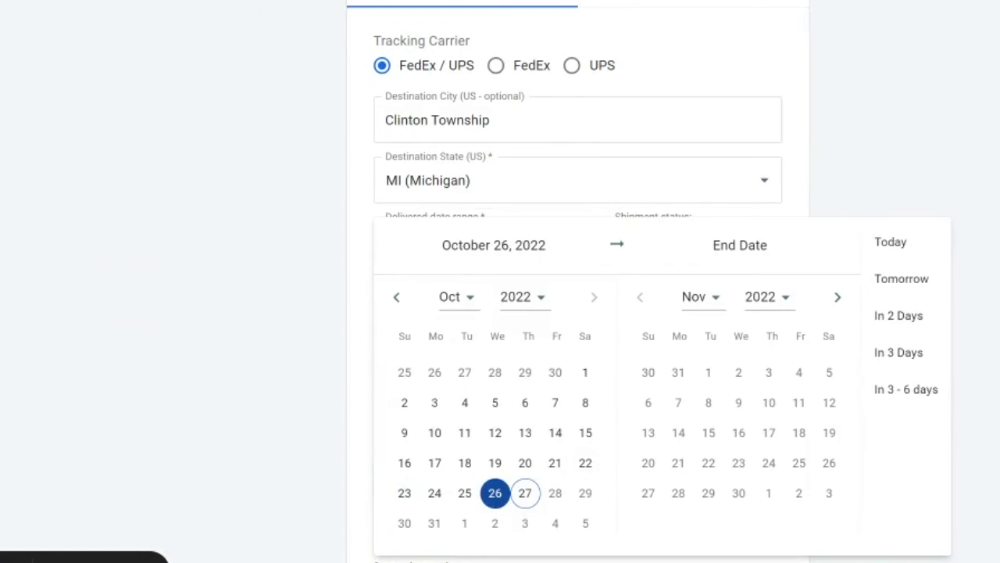
key(Escape)
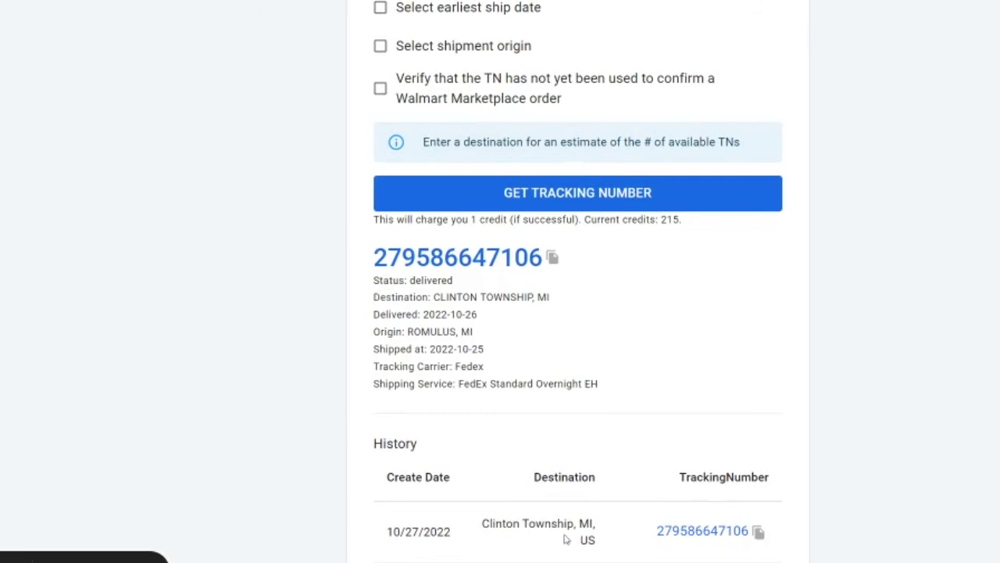
Step: On the shipment form, keep UPS as carrier and choose UPS Ground as shipping service
scroll(699, 536, up, 1)
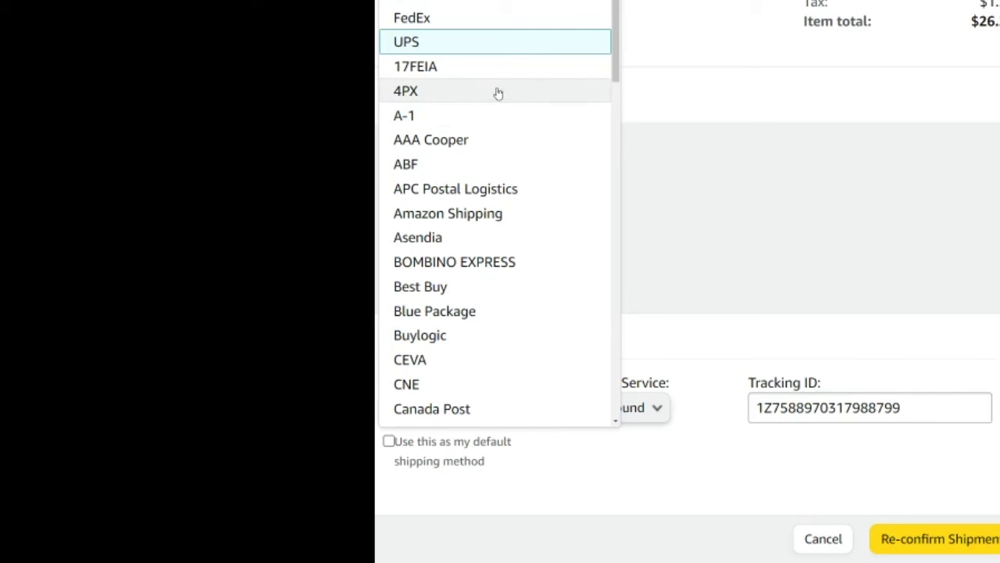
scroll(497, 91, down, 1)
scroll(498, 86, down, 1)
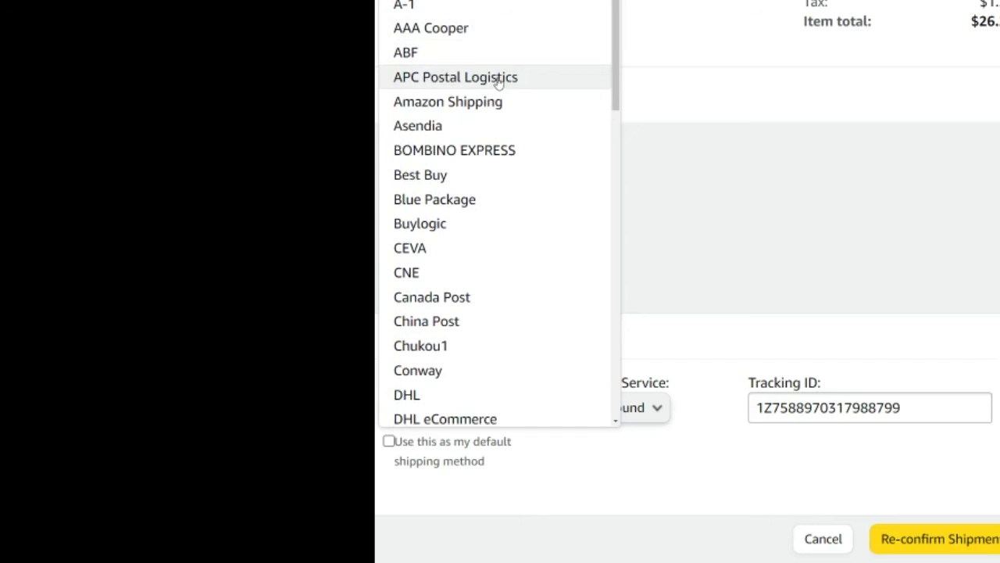
scroll(498, 84, down, 7)
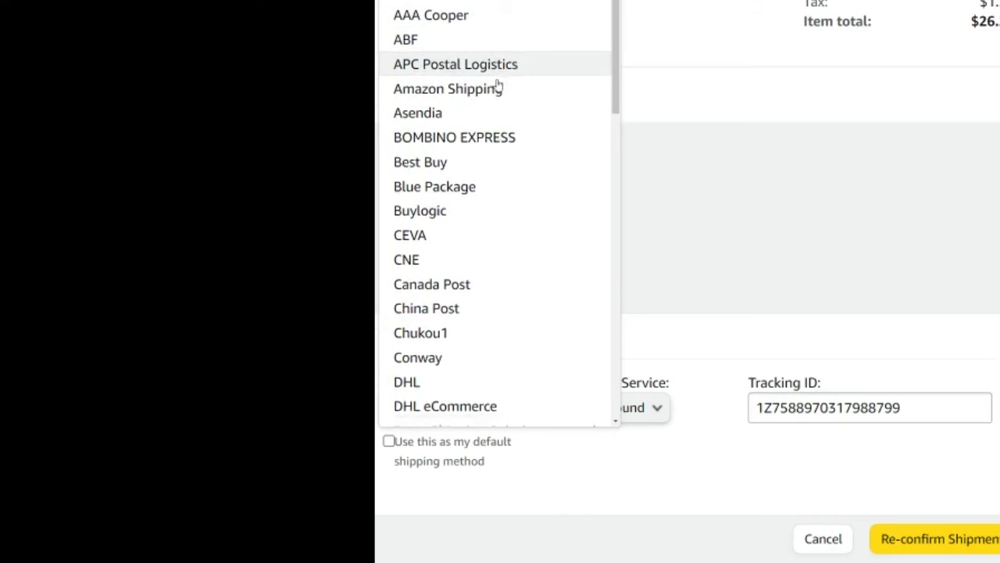
scroll(498, 86, down, 11)
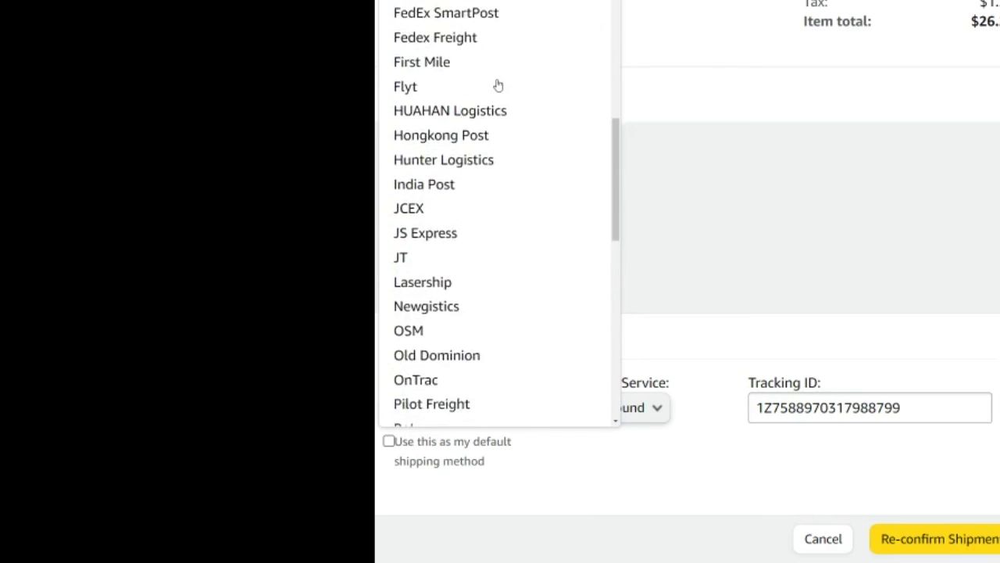
scroll(491, 151, down, 3)
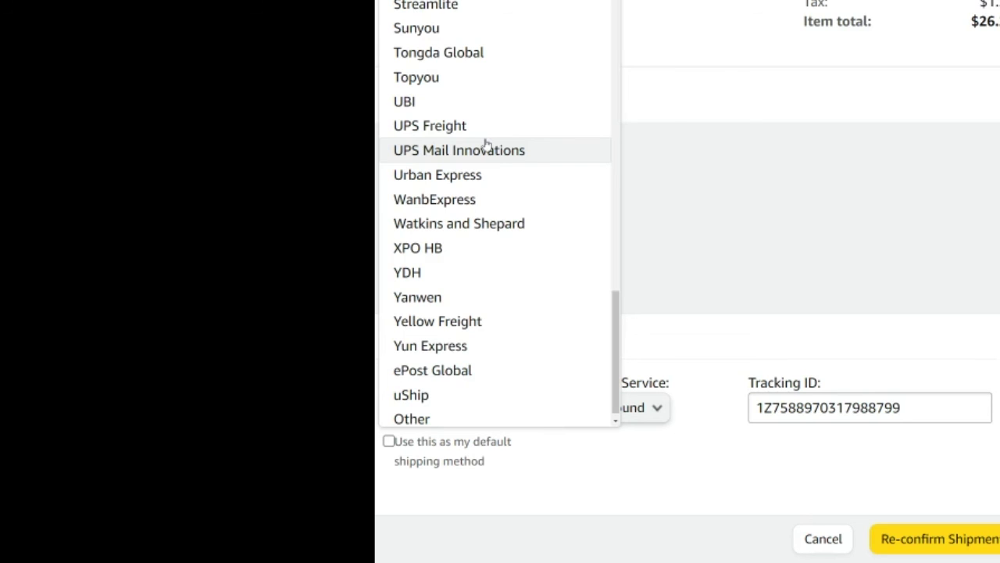
click(604, 407)
click(604, 407)
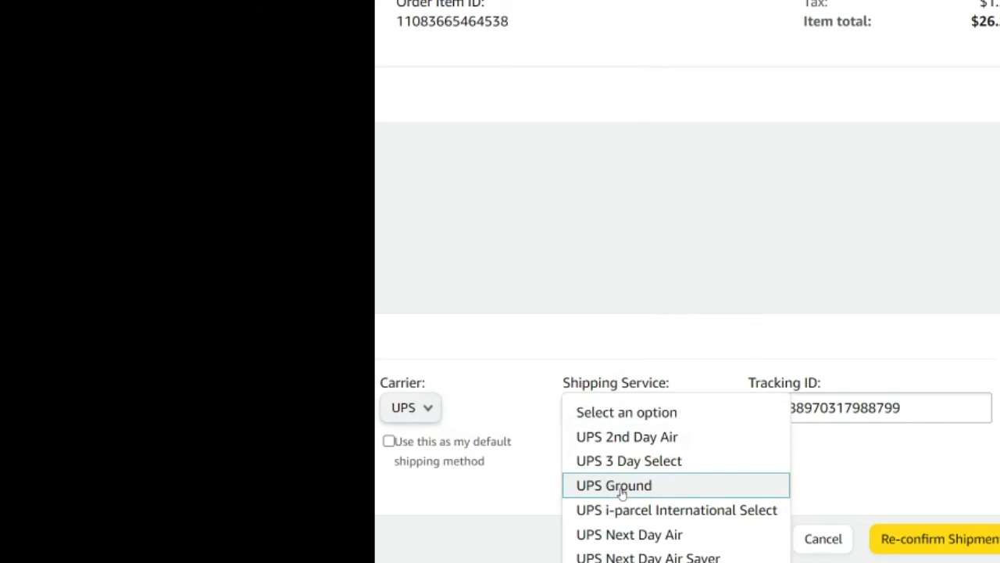
click(588, 368)
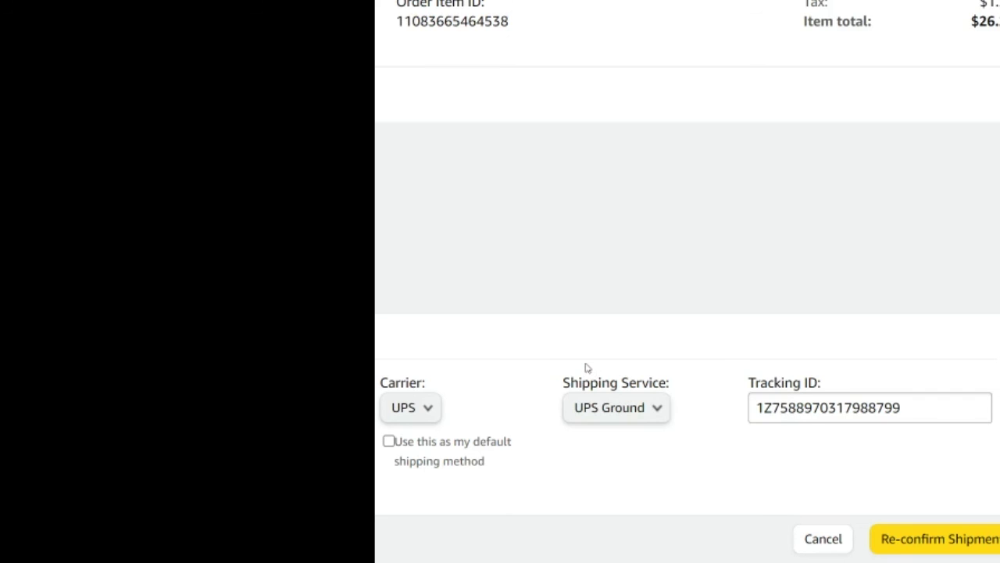